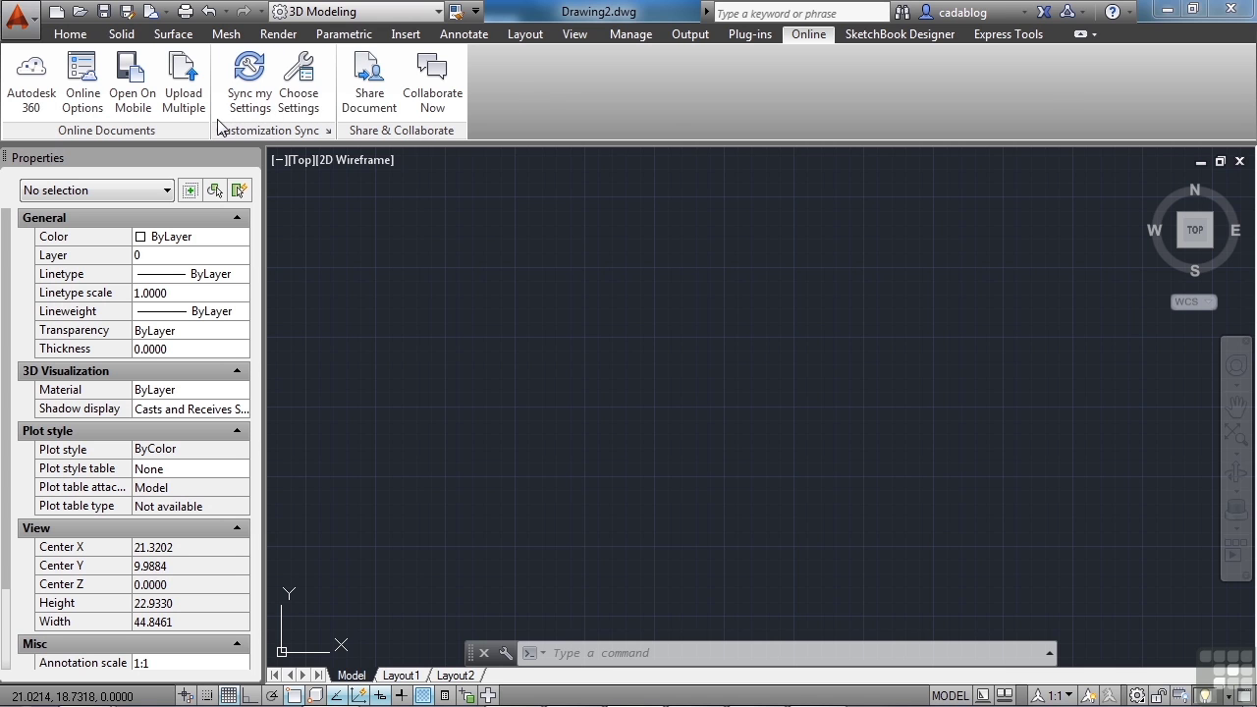
Start sharing Drawing2.dwg, cancel the Save to Cloud dialog, and move to the AutoCAD WS drawings list
click(370, 89)
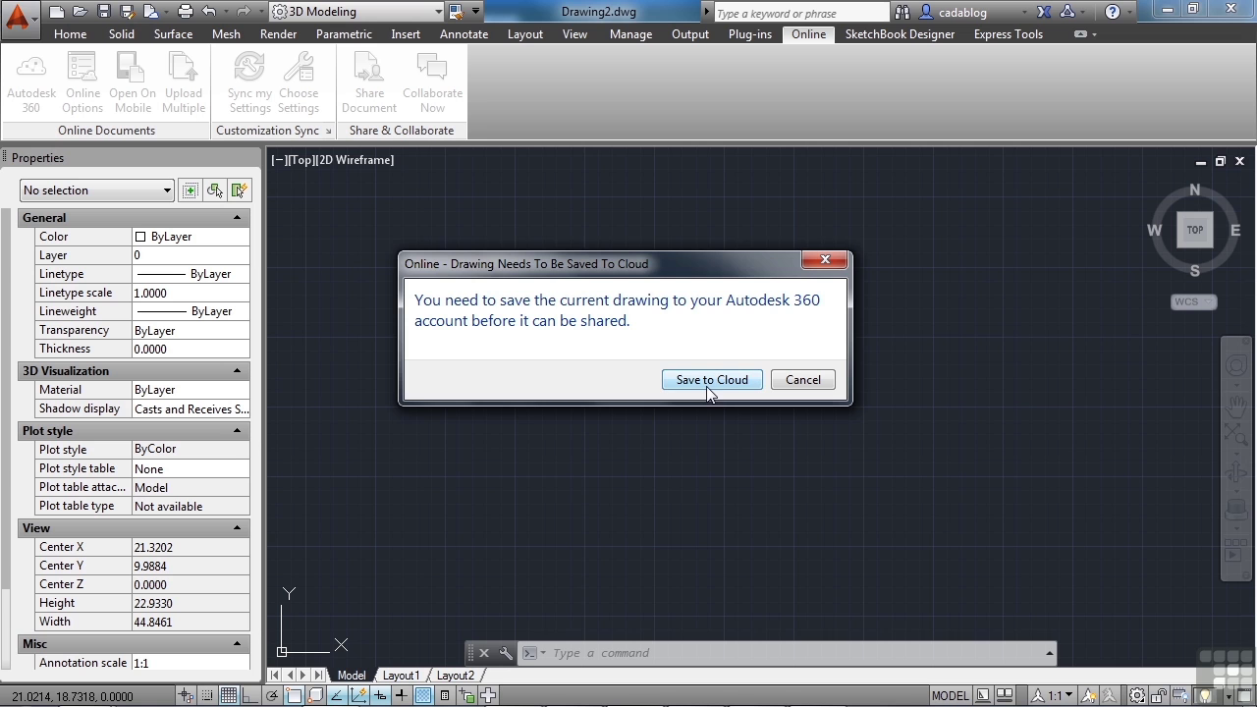
click(712, 380)
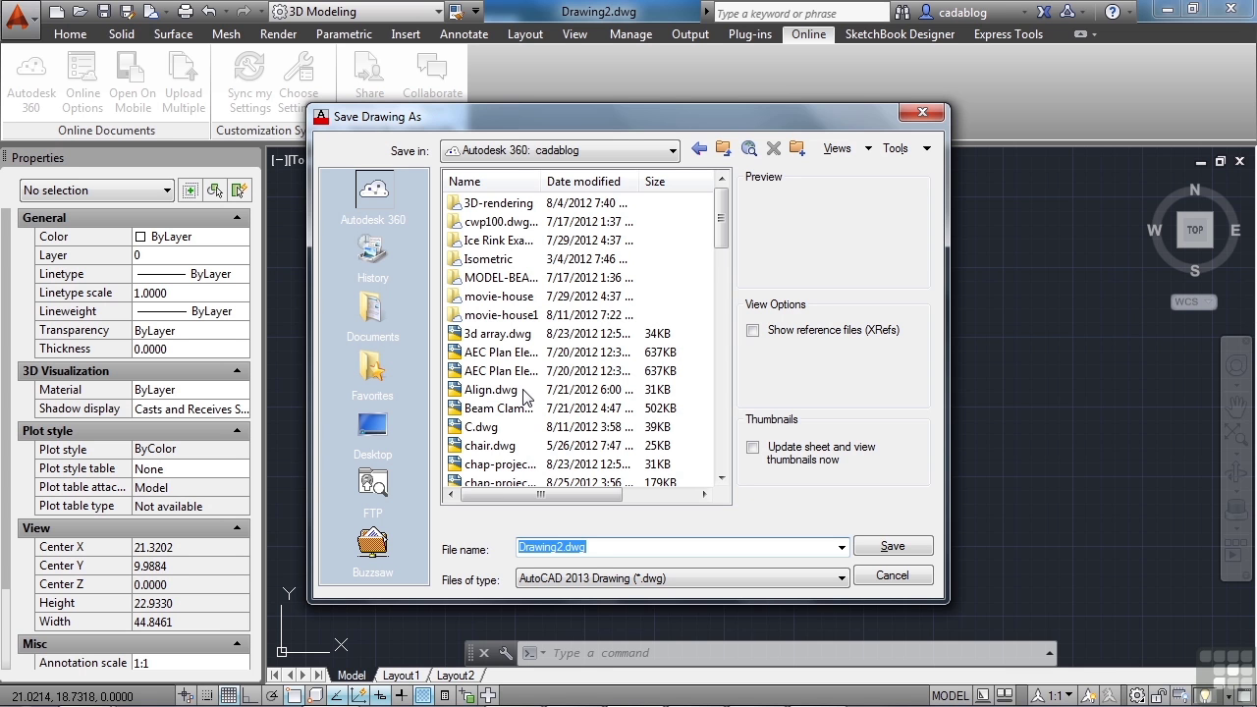
click(892, 575)
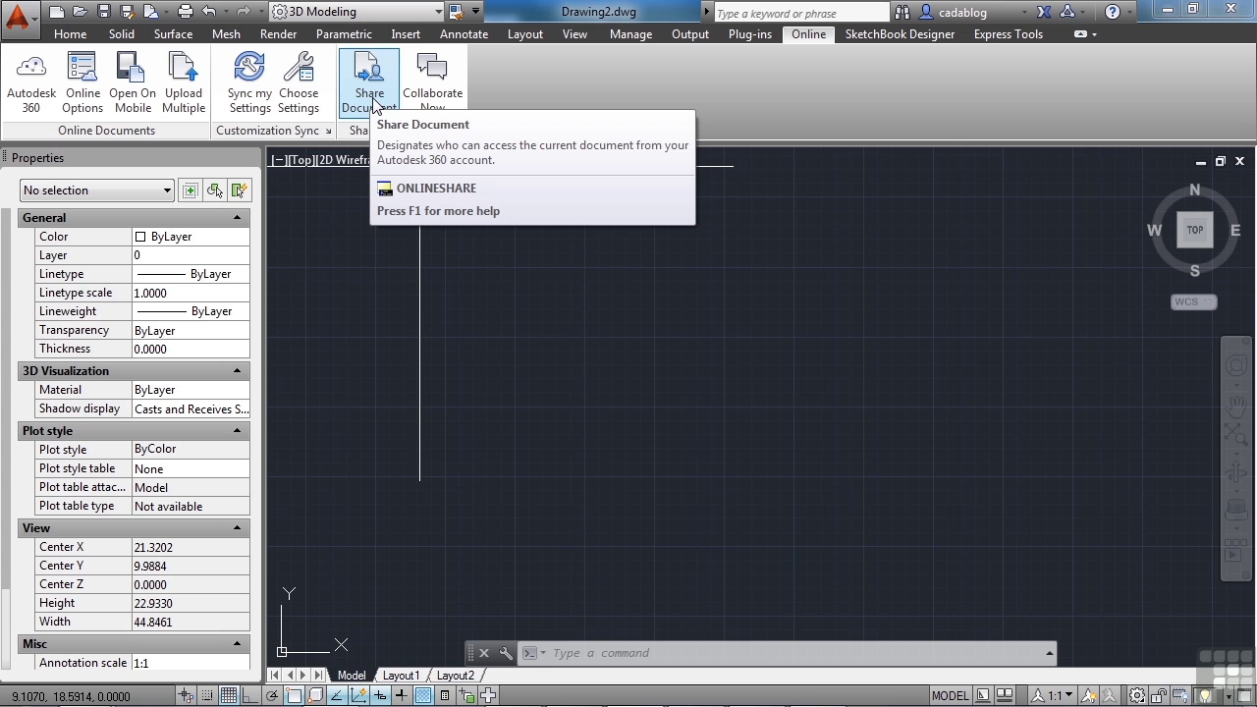
click(330, 690)
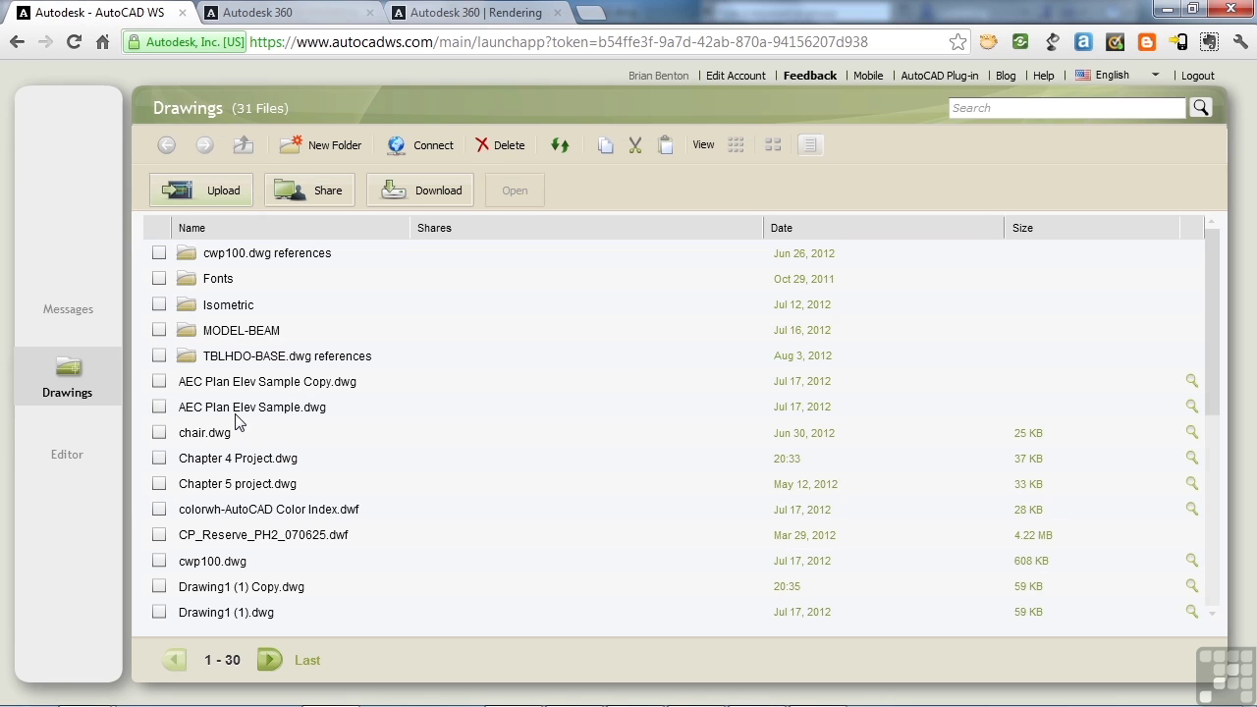
Select AEC Plan Elev Sample.dwg and open its Share Files form at the recipients field
click(179, 409)
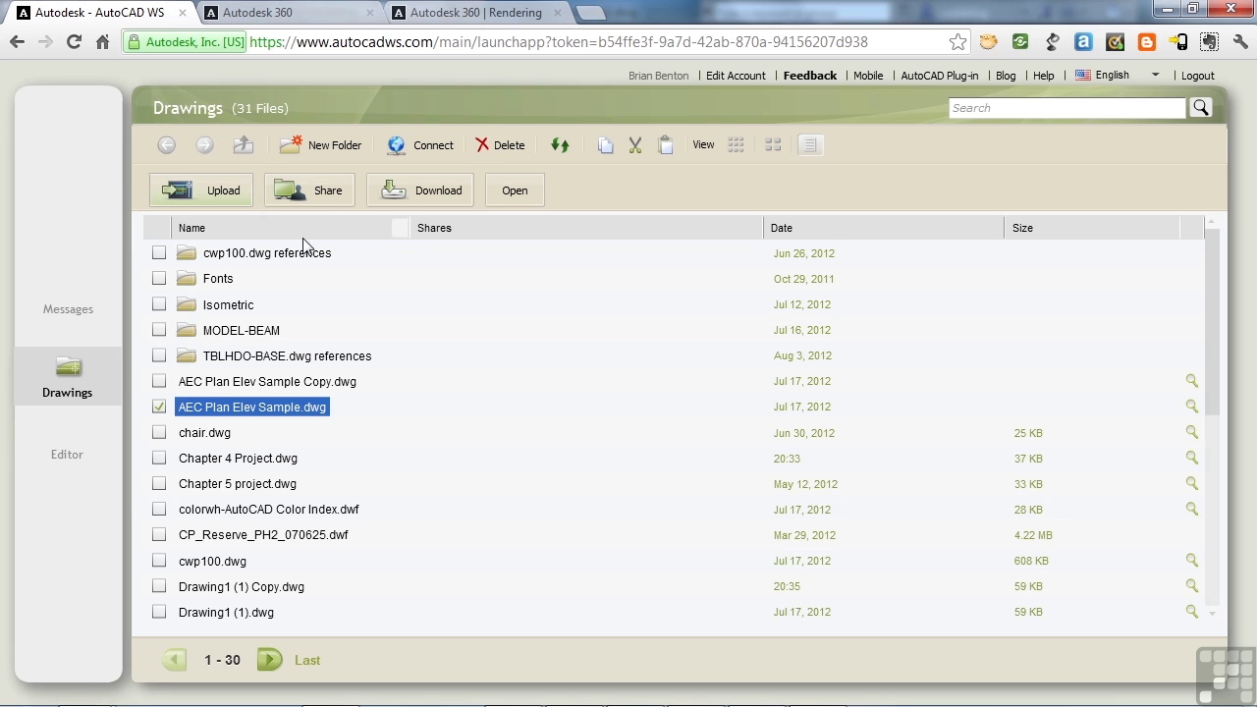
click(327, 195)
click(471, 296)
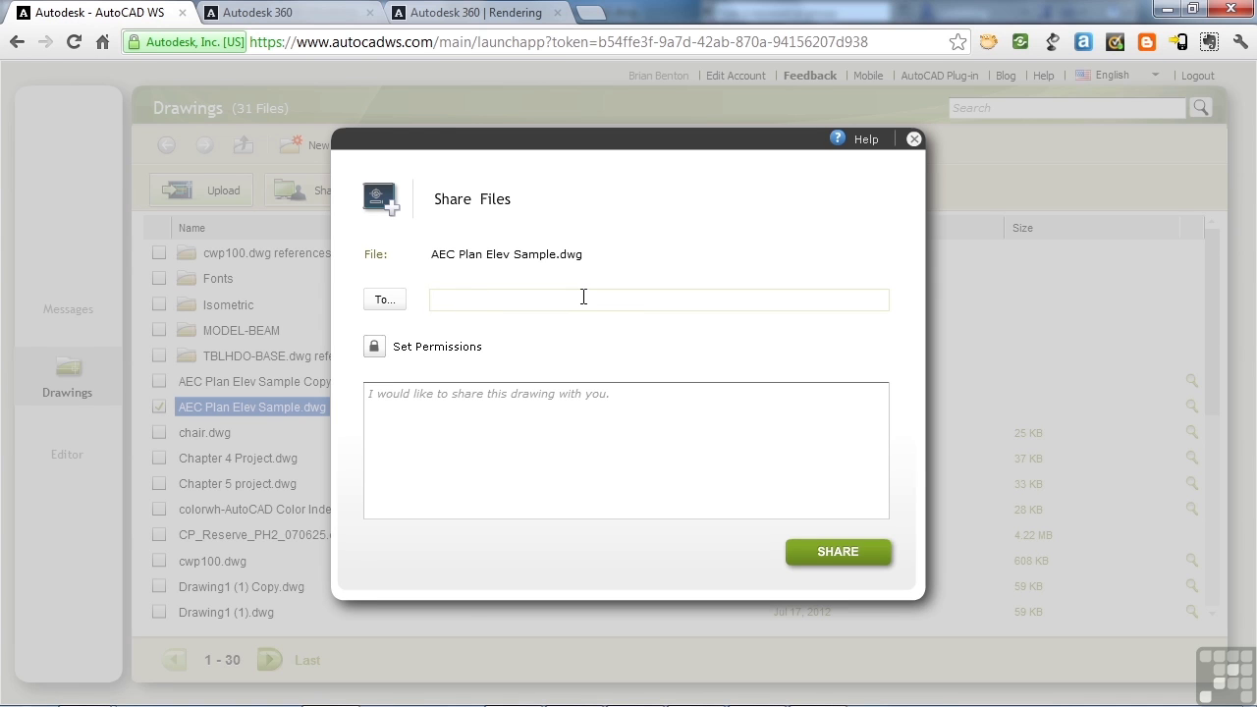
Set AEC Plan Elev Sample.dwg share permissions to Edit on and Download off, and apply them
click(376, 354)
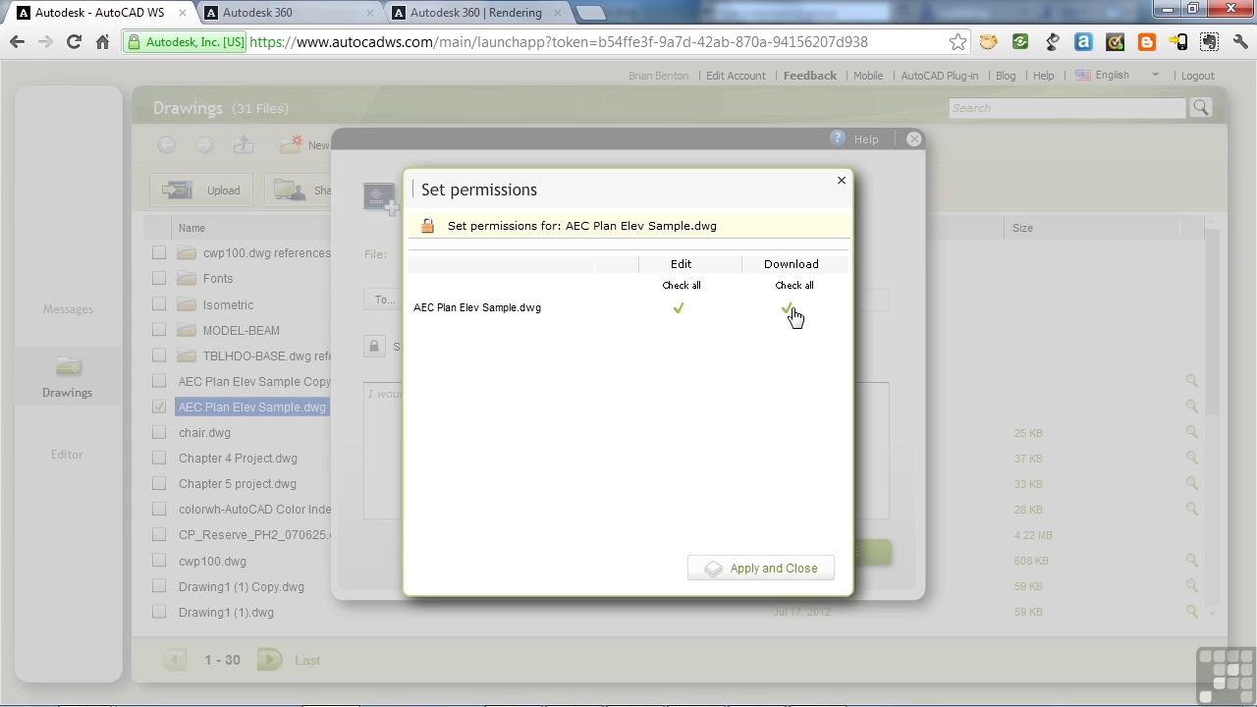
click(680, 310)
click(788, 313)
click(787, 309)
click(680, 308)
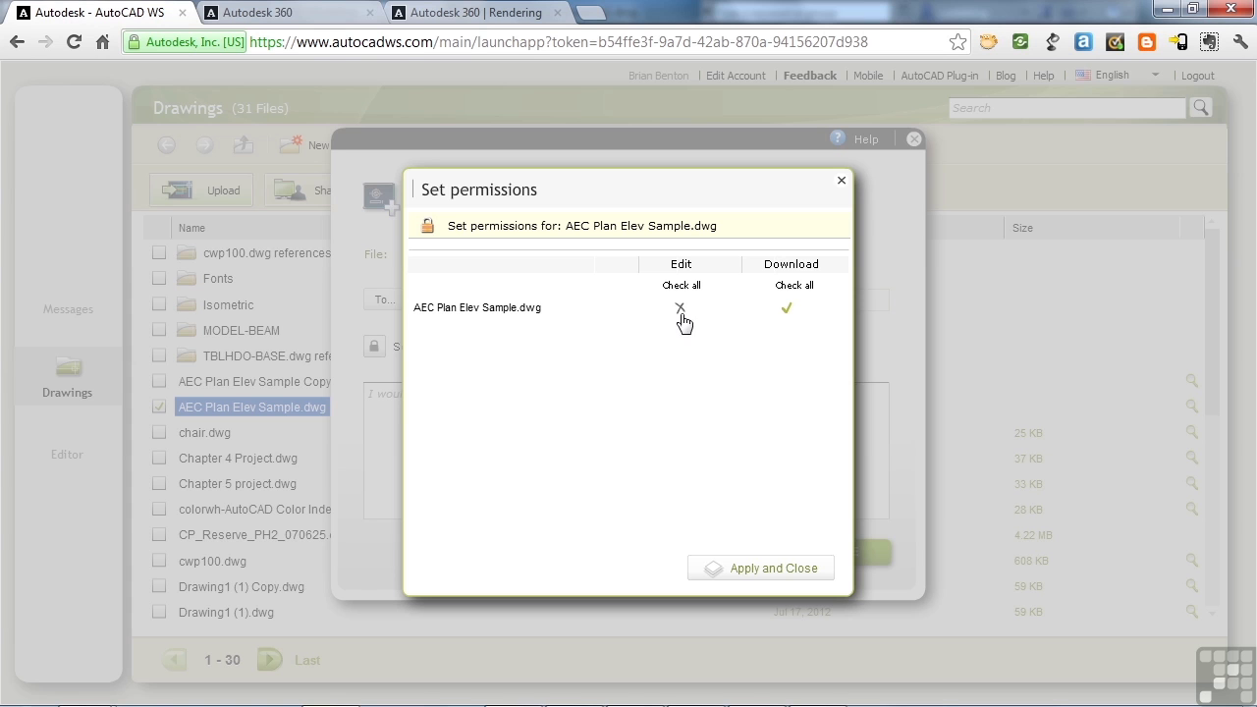
click(786, 310)
click(766, 570)
click(660, 440)
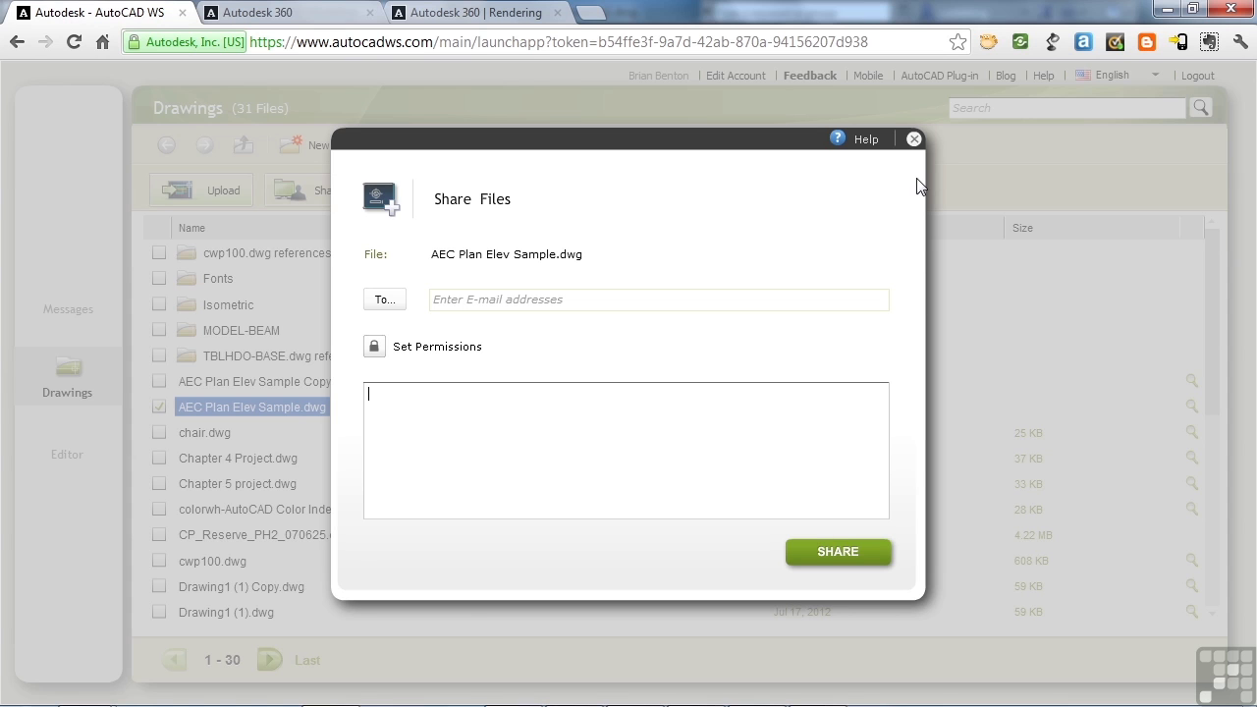
Close the AEC Plan Elev Sample.dwg Share Files form without sending
click(915, 139)
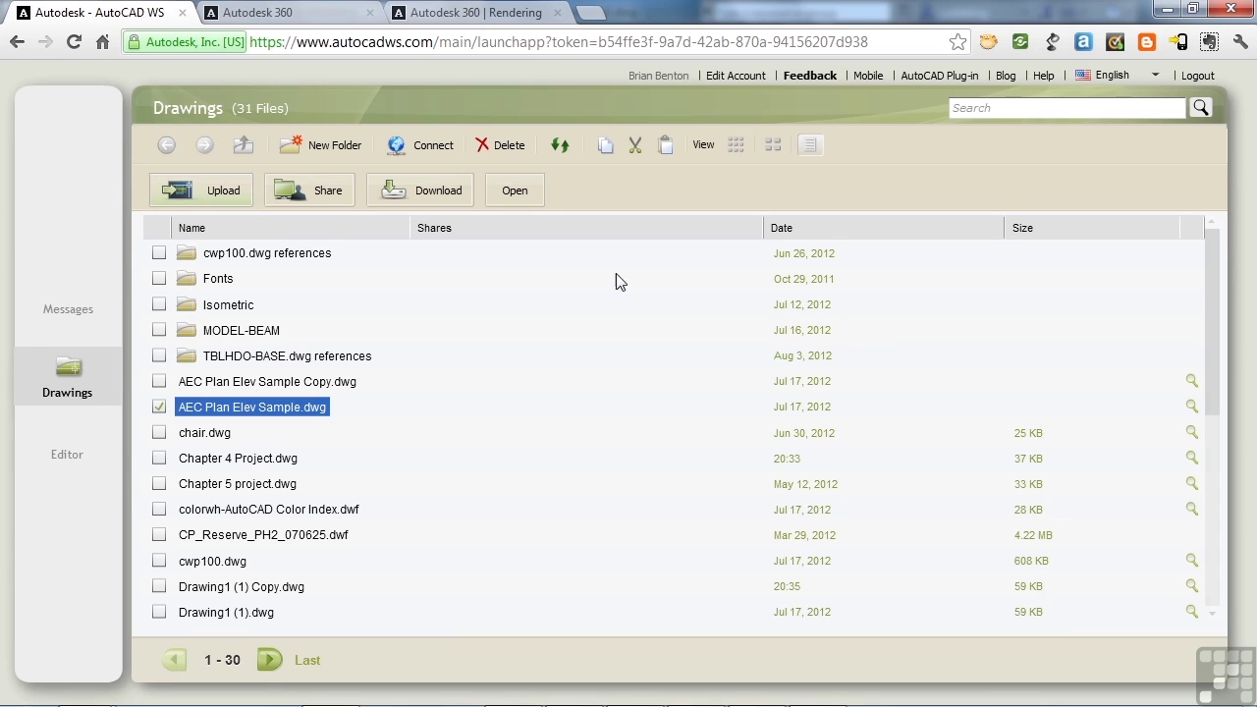
View the drawing's version Timeline in the AutoCAD WS editor, then go to the Autodesk 360 dashboard
click(82, 455)
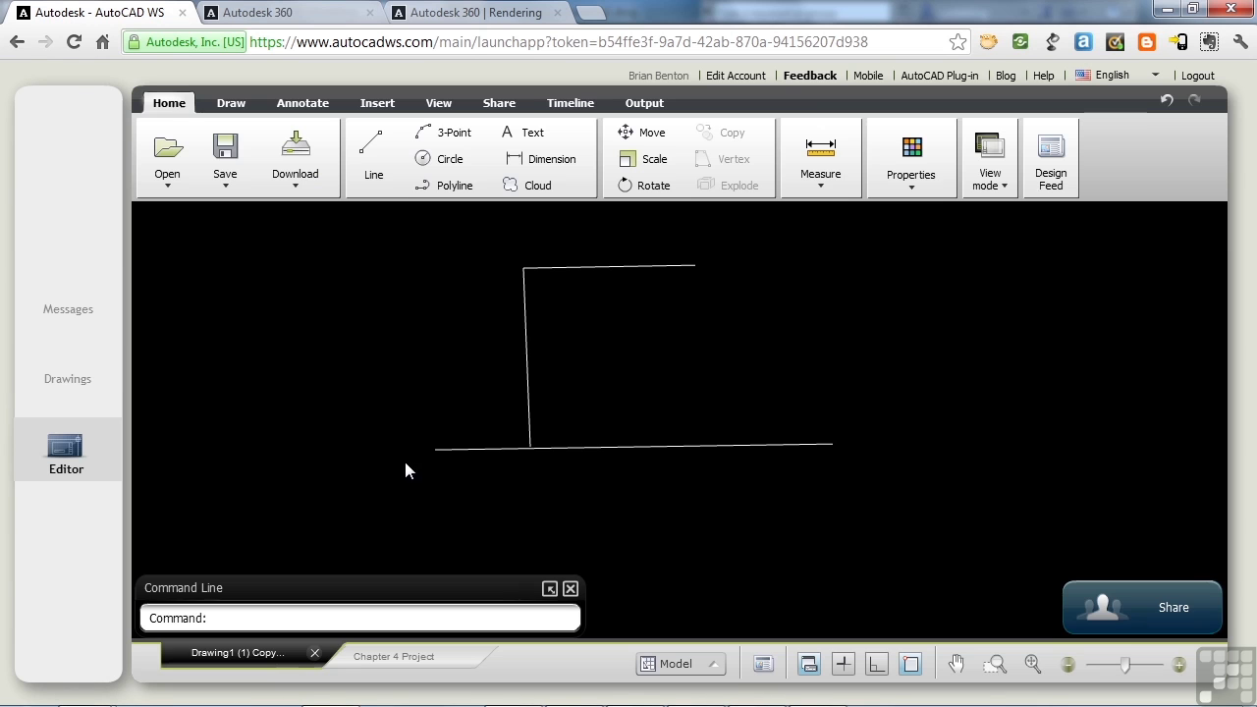
click(577, 106)
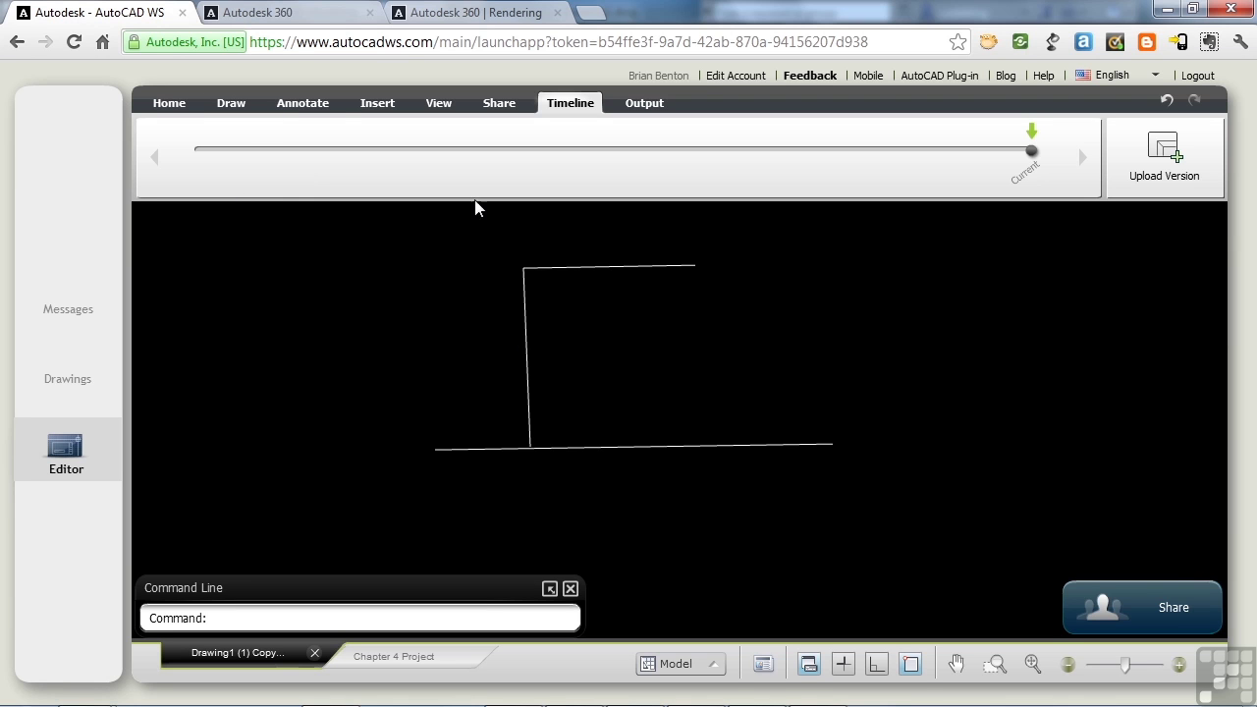
click(291, 14)
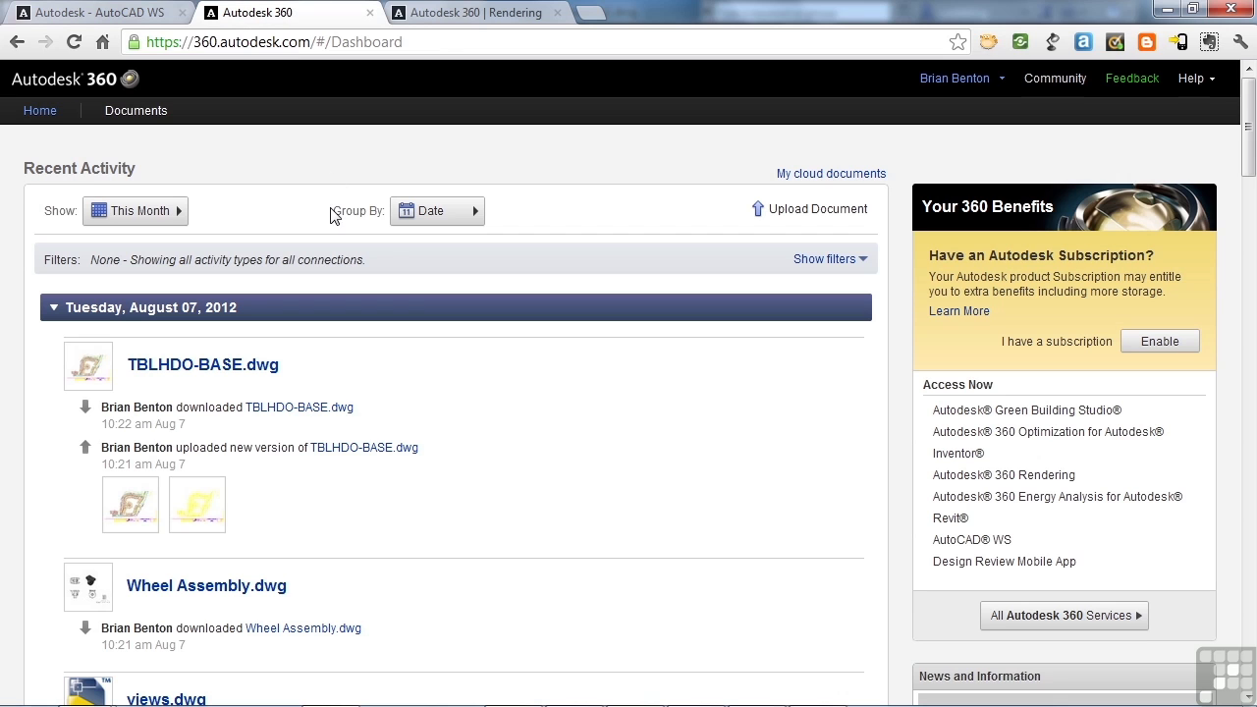
Open the Autodesk 360 Documents library and display it as a thumbnail grid
click(149, 114)
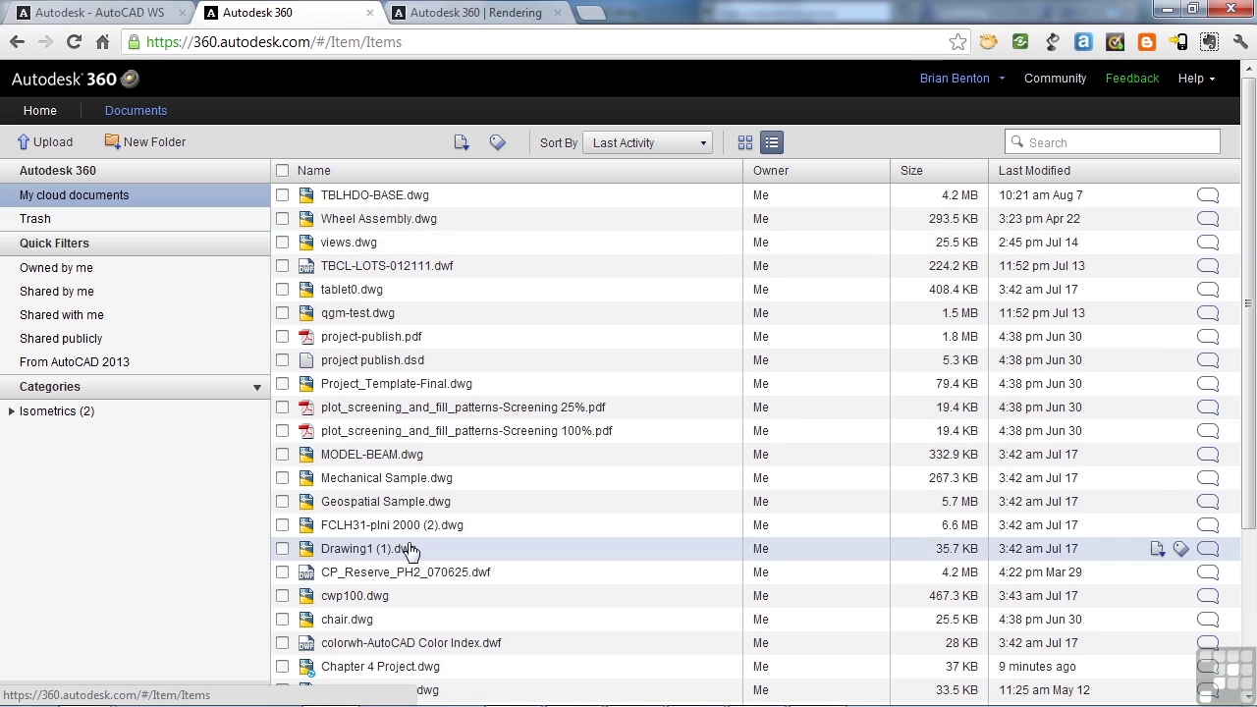
click(744, 145)
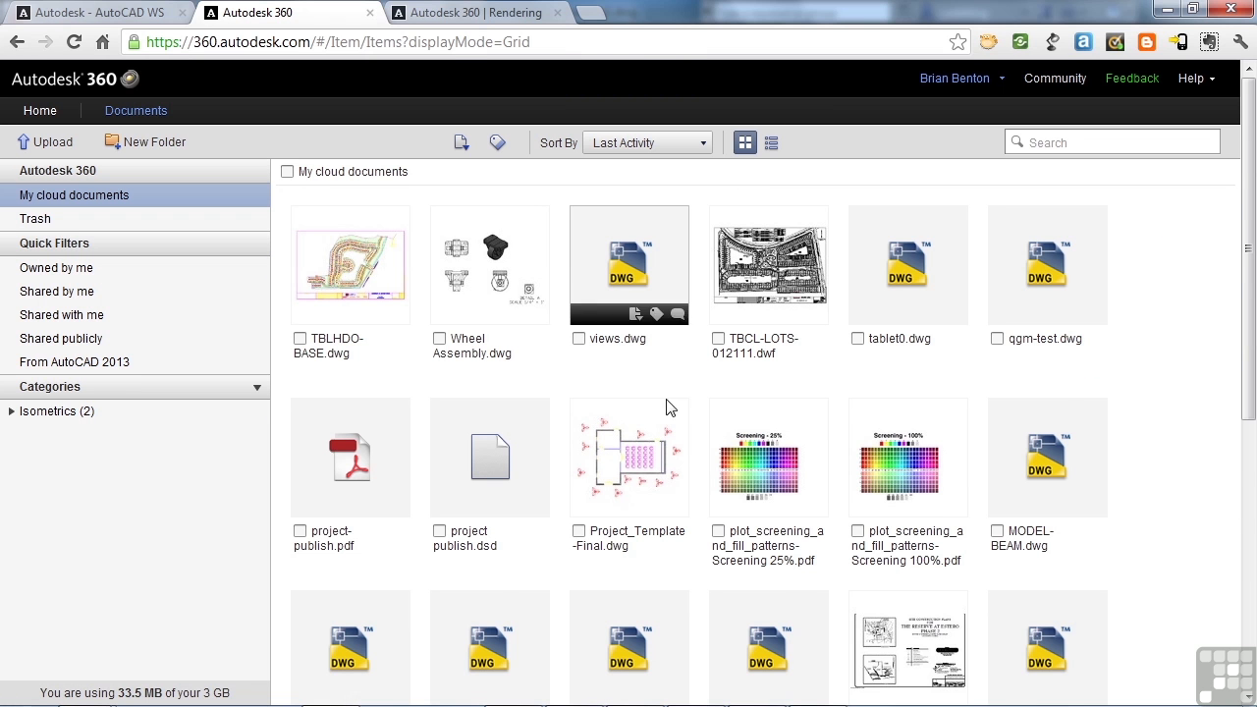
scroll(683, 447, down, 1)
scroll(683, 447, down, 1)
scroll(604, 392, up, 2)
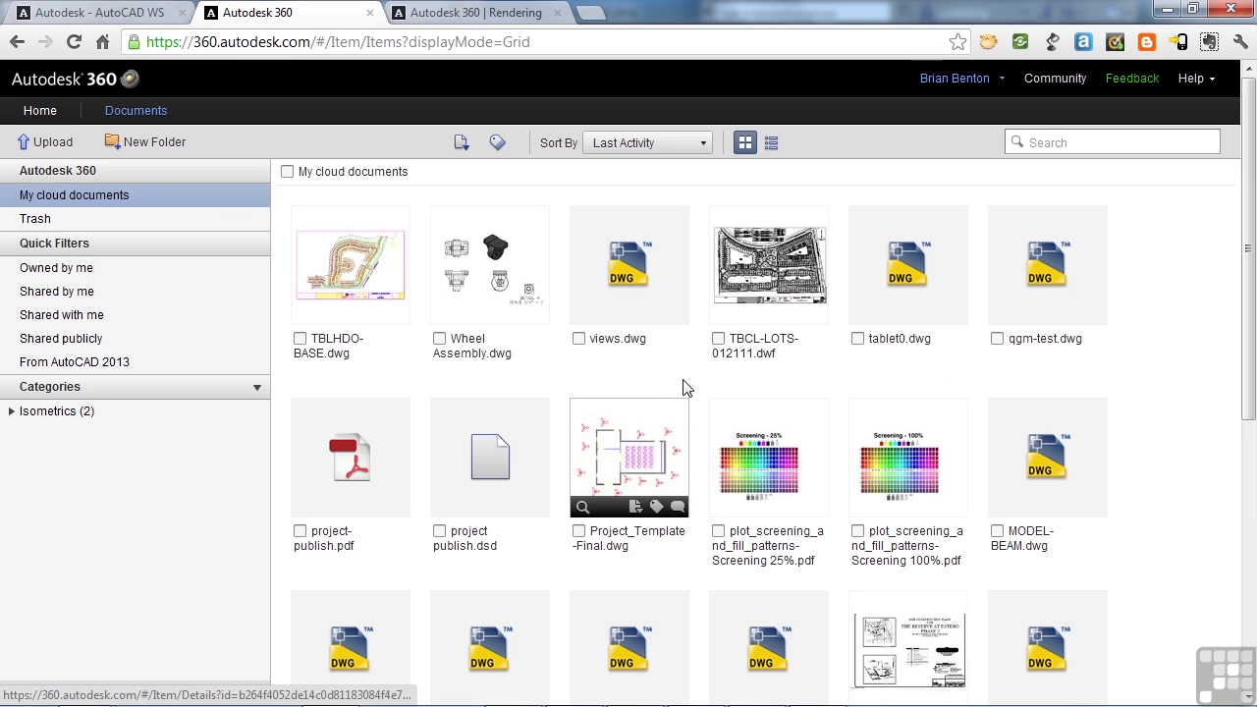
Switch the Documents library to list view with owner, size and last-modified columns
click(772, 143)
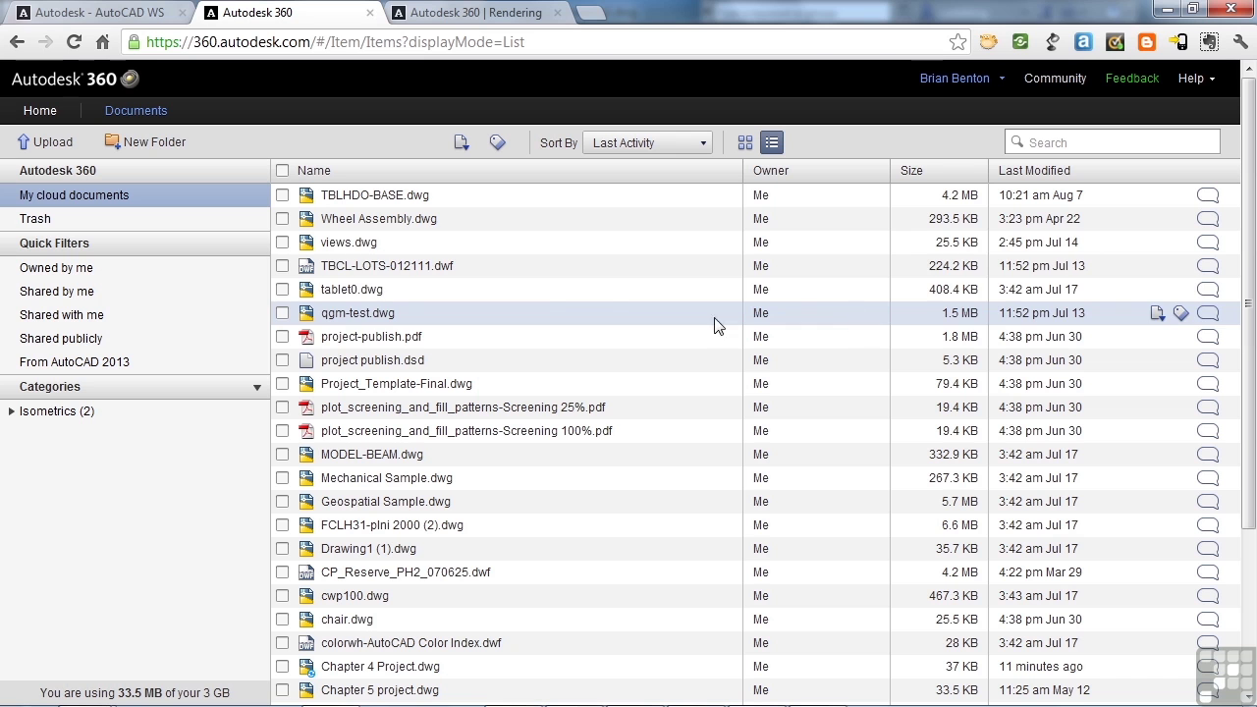
Open Private Sharing for tablet0.dwg and cancel it without adding any connection
click(283, 290)
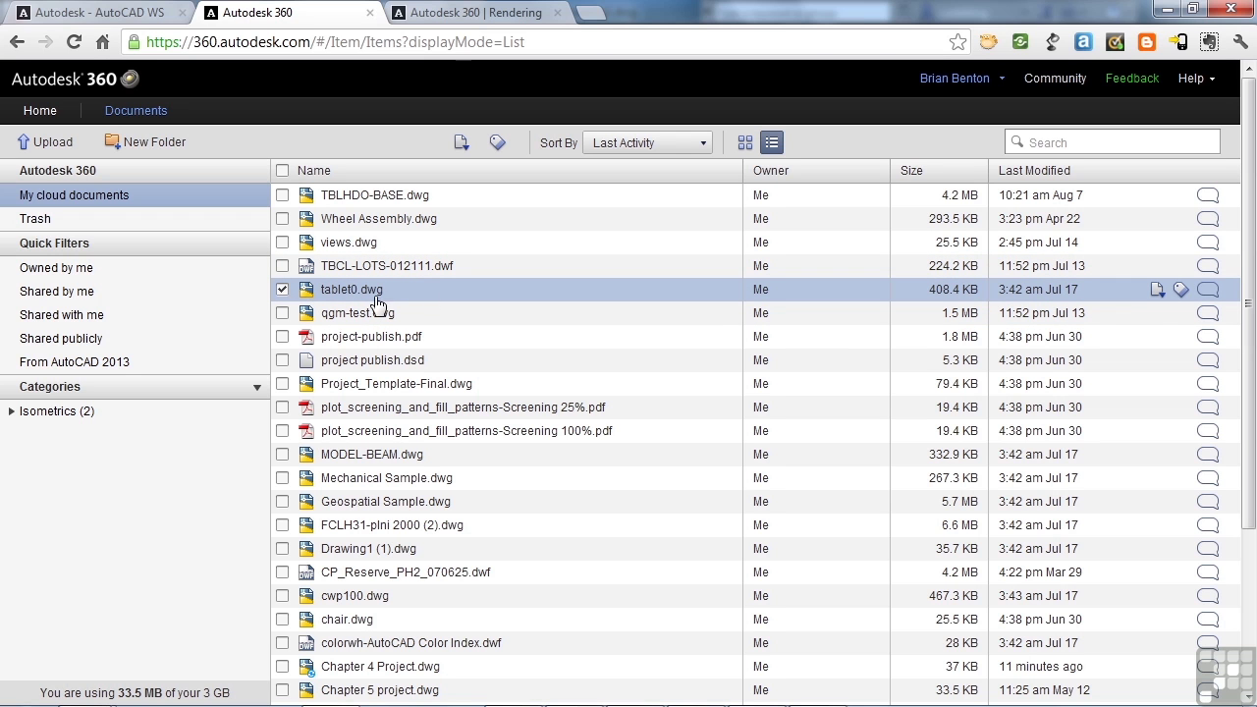
click(1158, 293)
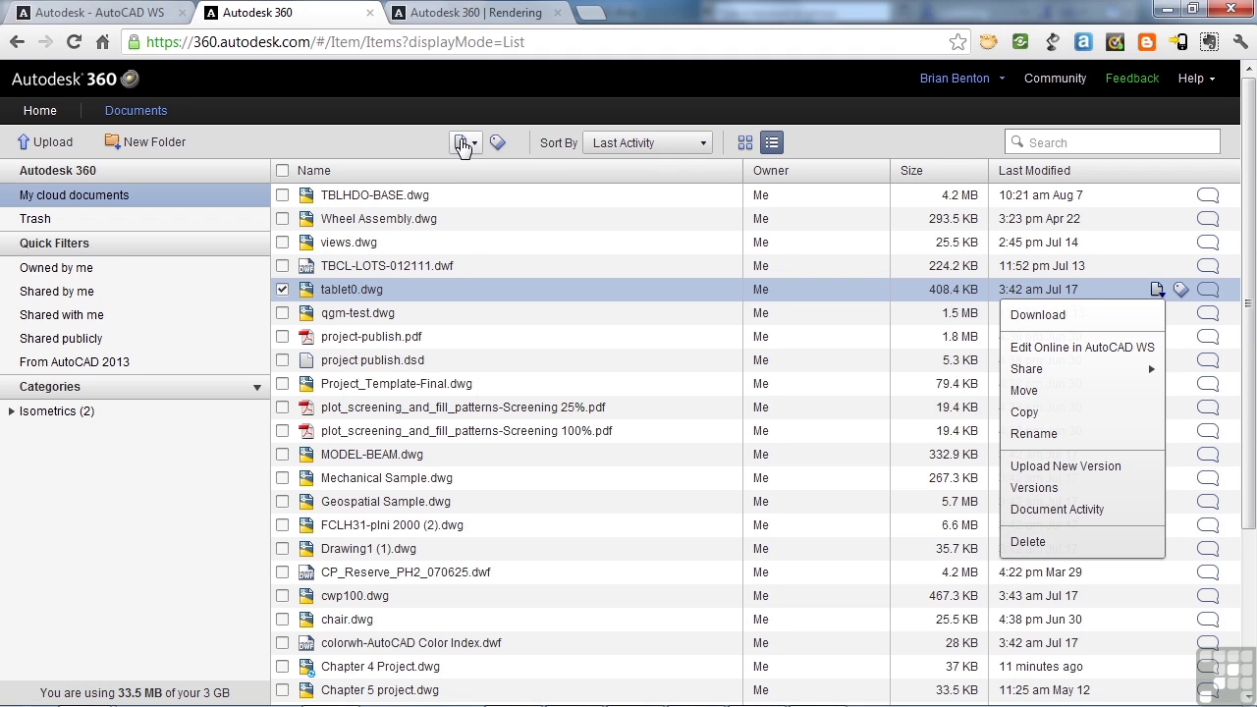
click(467, 144)
mouse_move(413, 221)
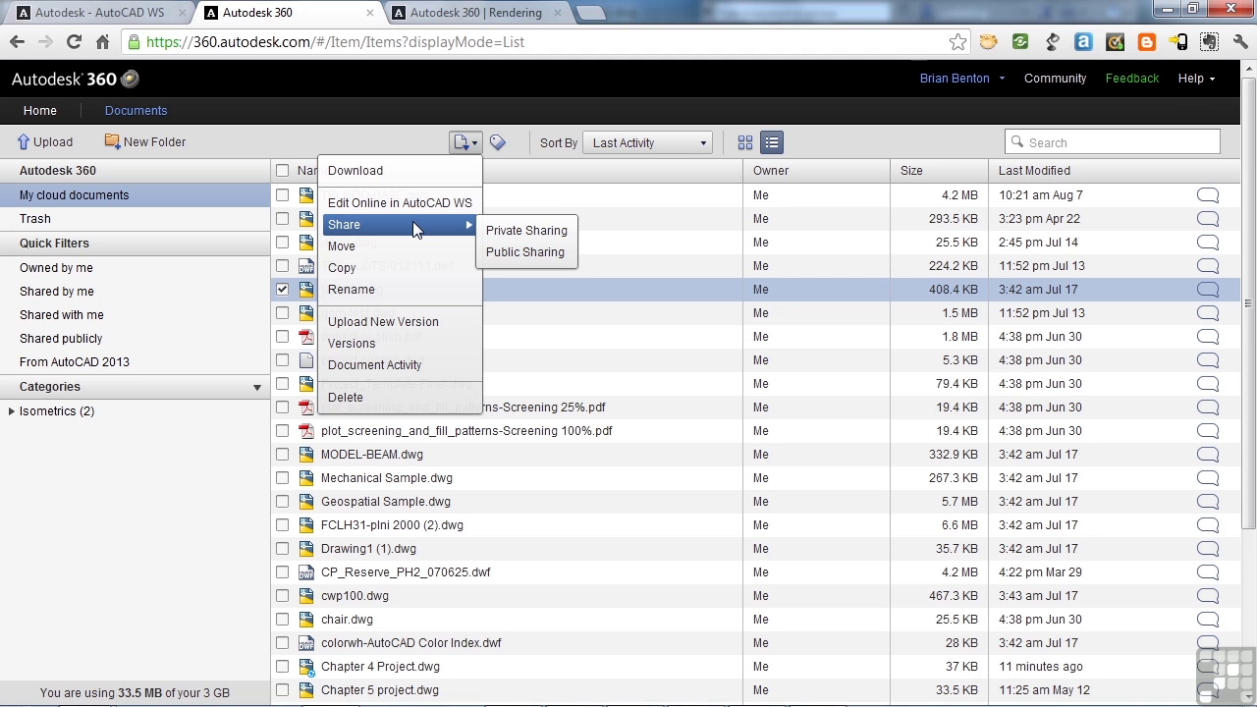
click(502, 231)
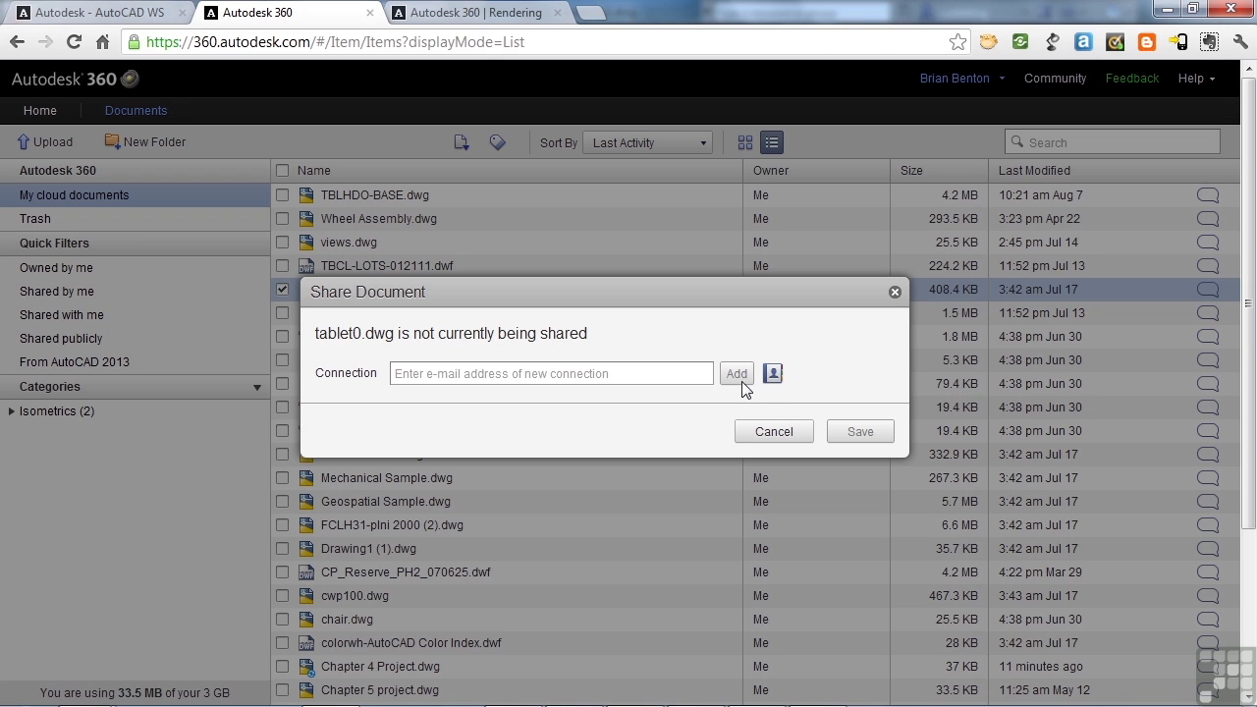
click(794, 435)
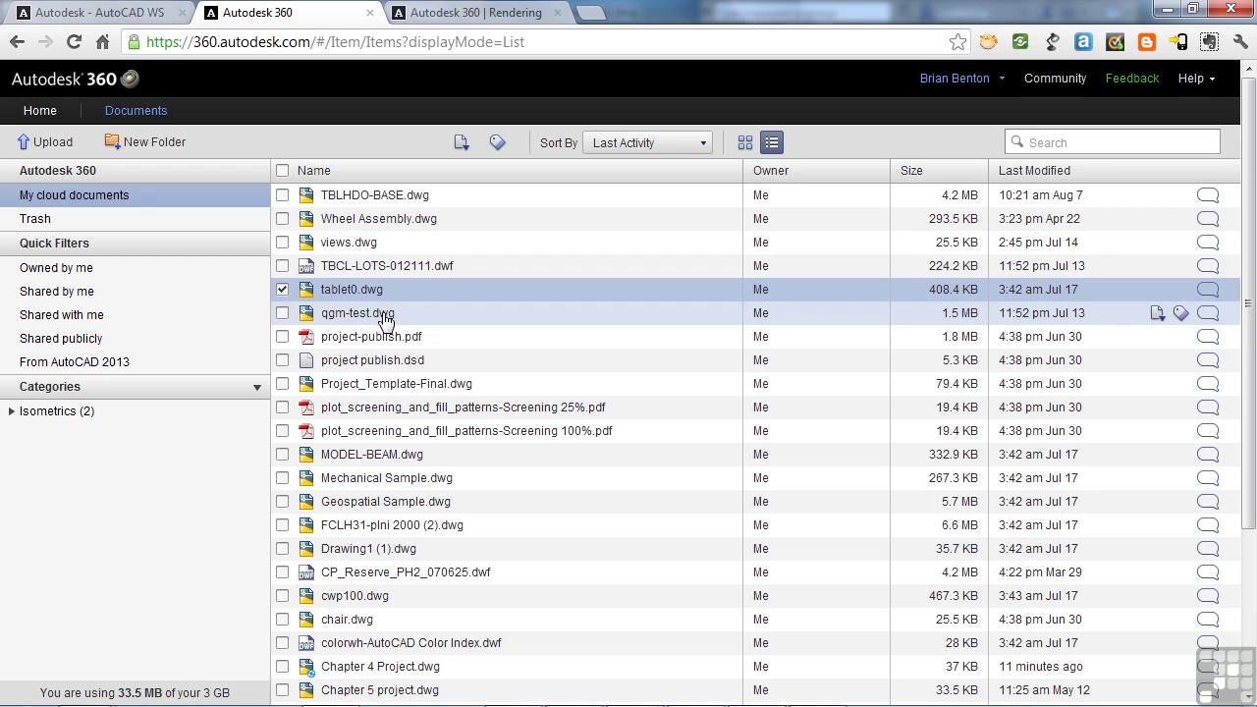
Turn tablet0.dwg public sharing on, disable downloading, then switch public sharing off
click(462, 142)
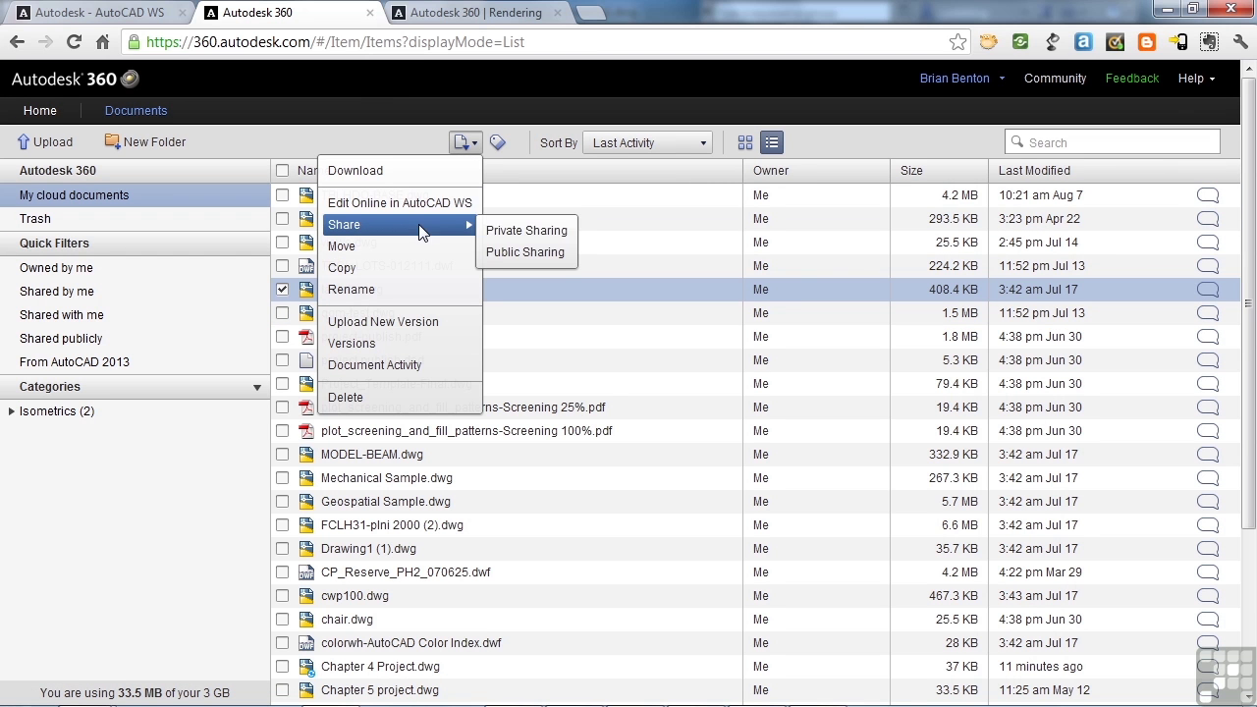
click(503, 251)
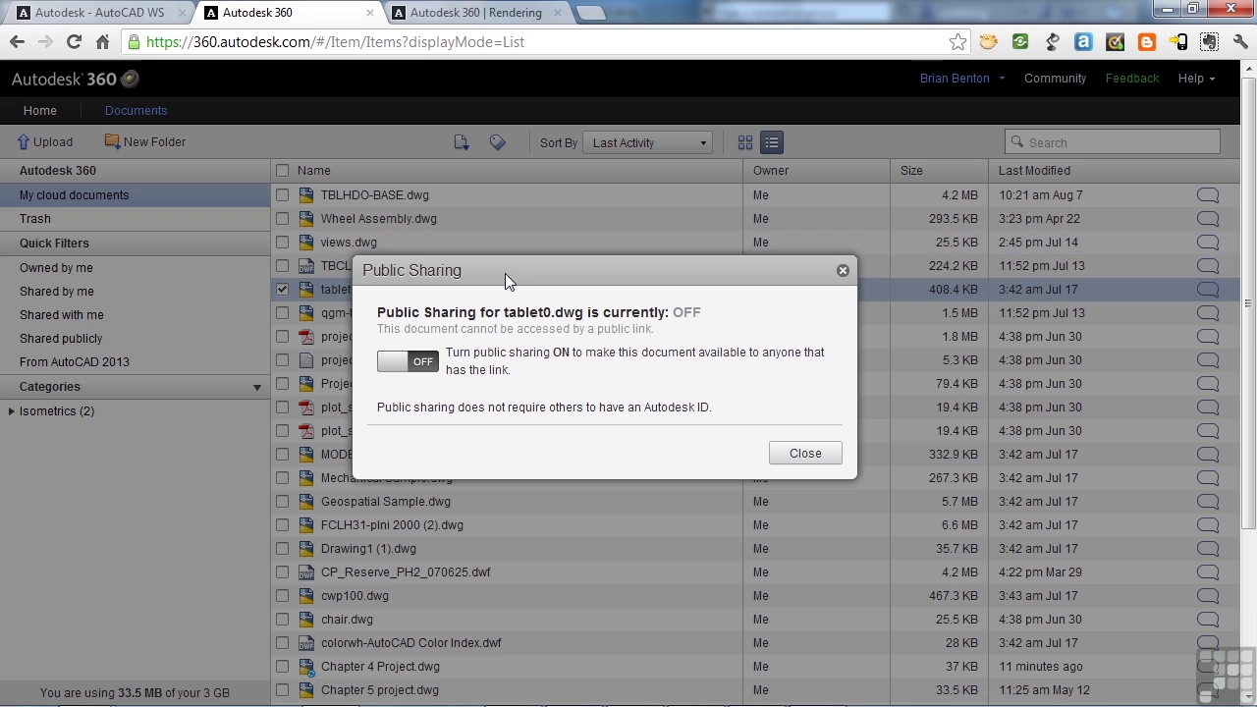
click(430, 365)
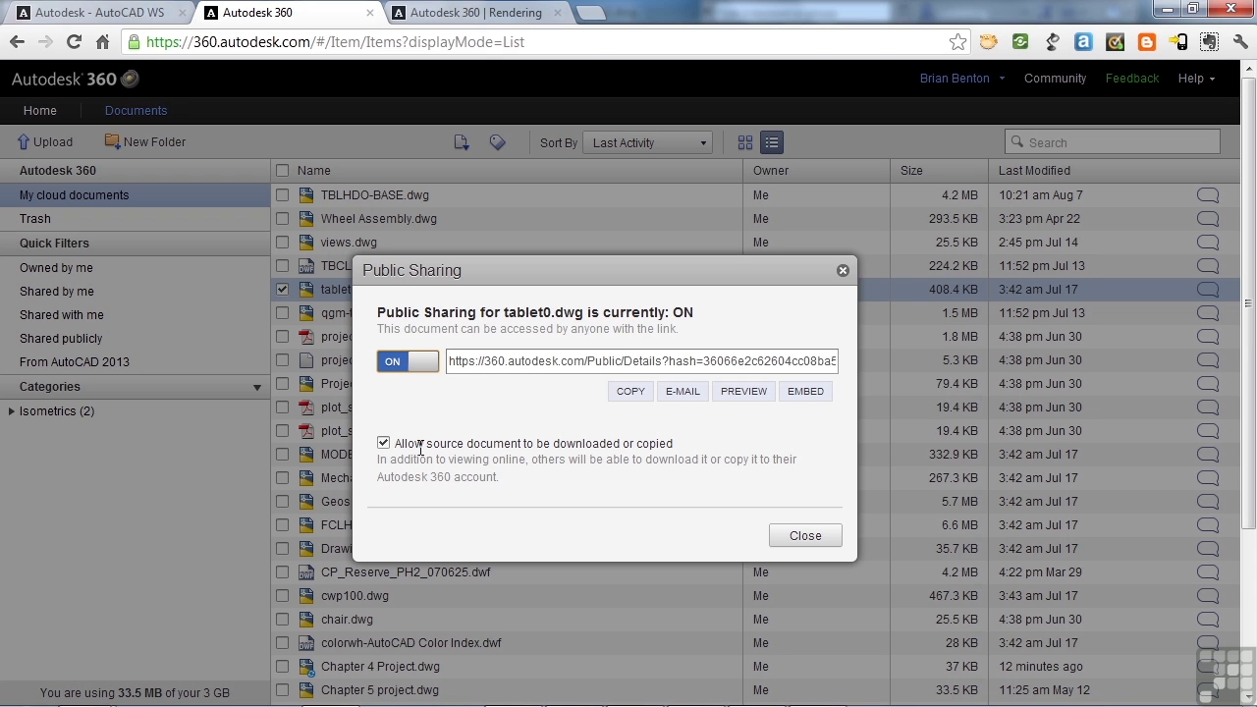
click(384, 444)
click(407, 365)
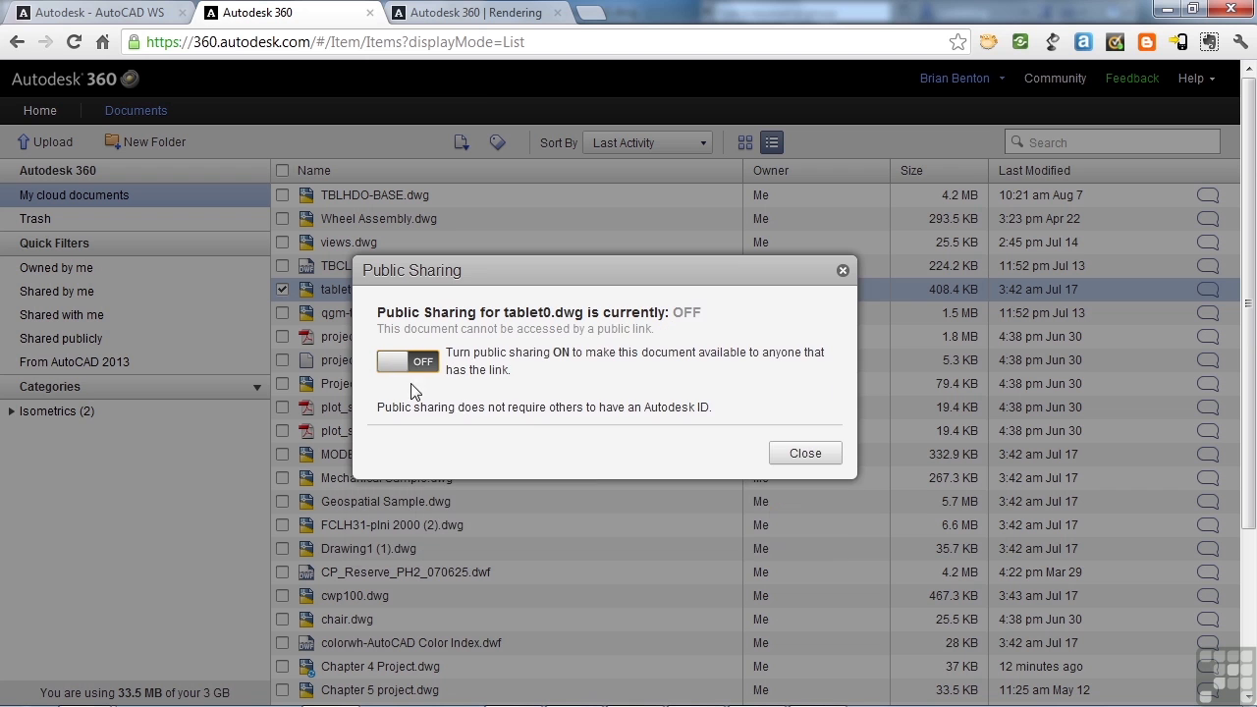
Close tablet0.dwg's Public Sharing dialog with public sharing left OFF
click(809, 457)
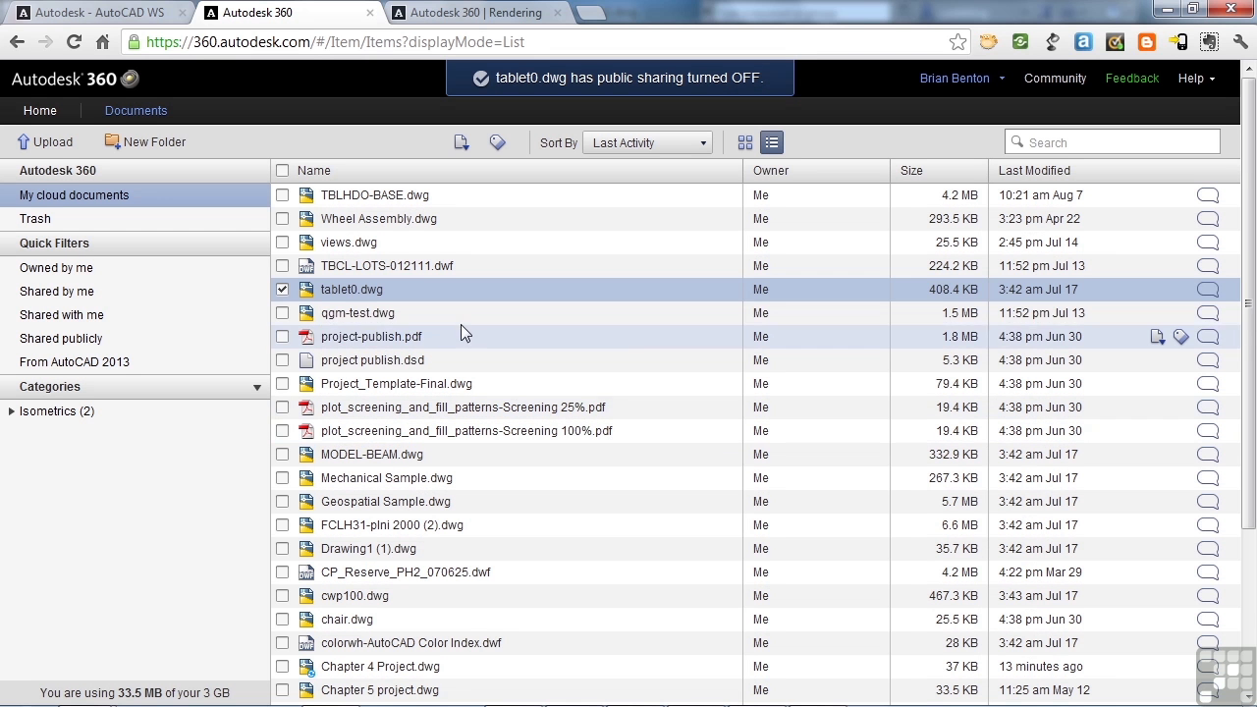